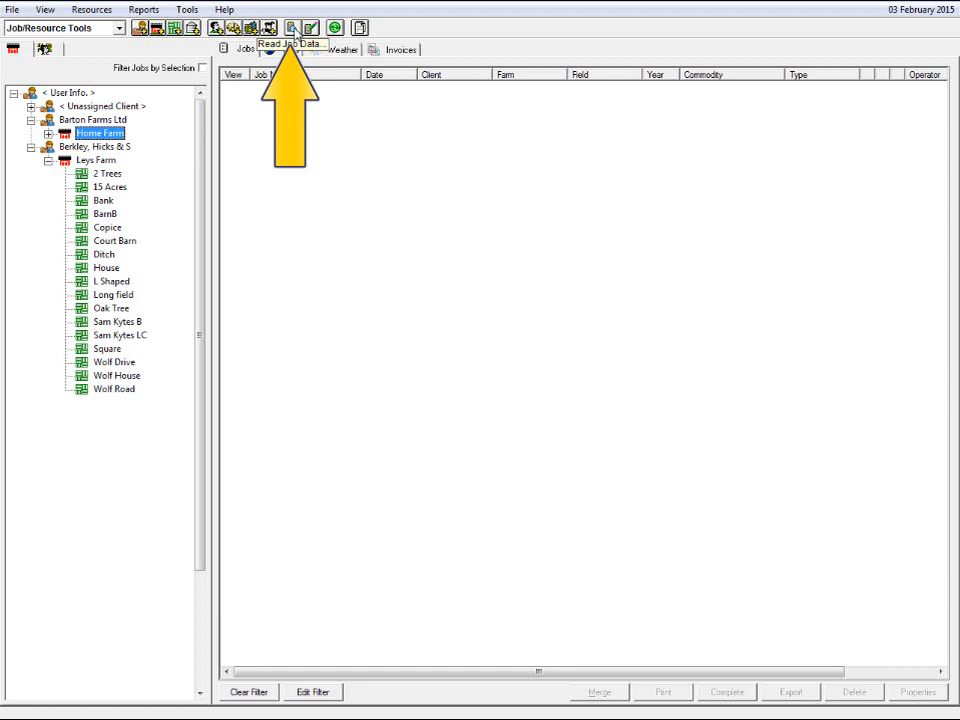
- Open Read Job Data, choose the New Holland IntelliView II, Plus II, III, IV (*.vy1) format and select the Harvest 2014 folder 140714U0.cn1
click(293, 30)
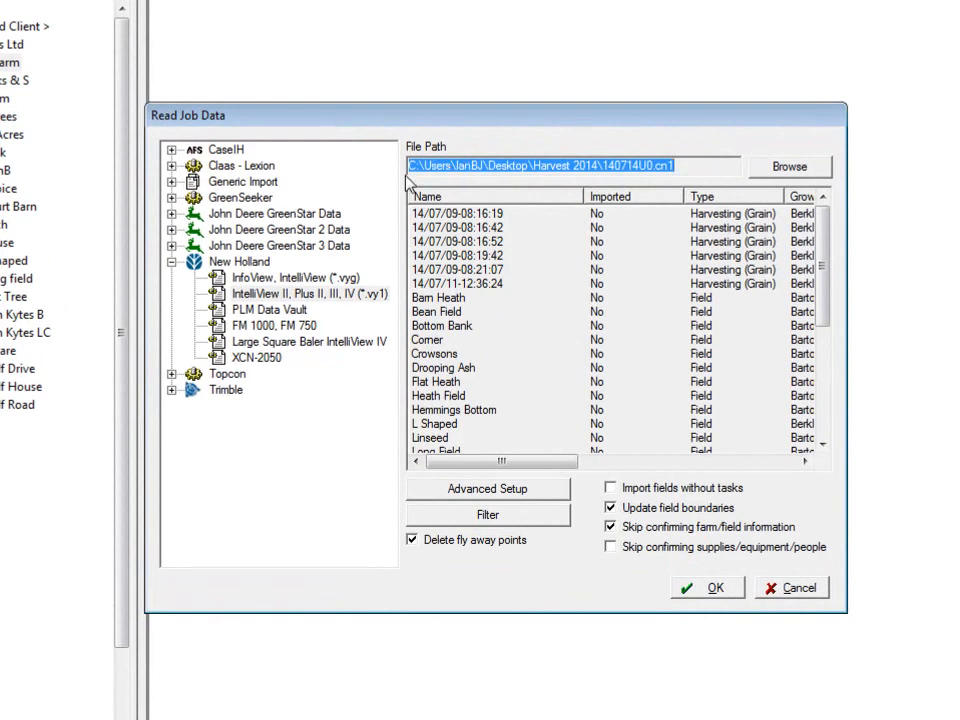
click(254, 294)
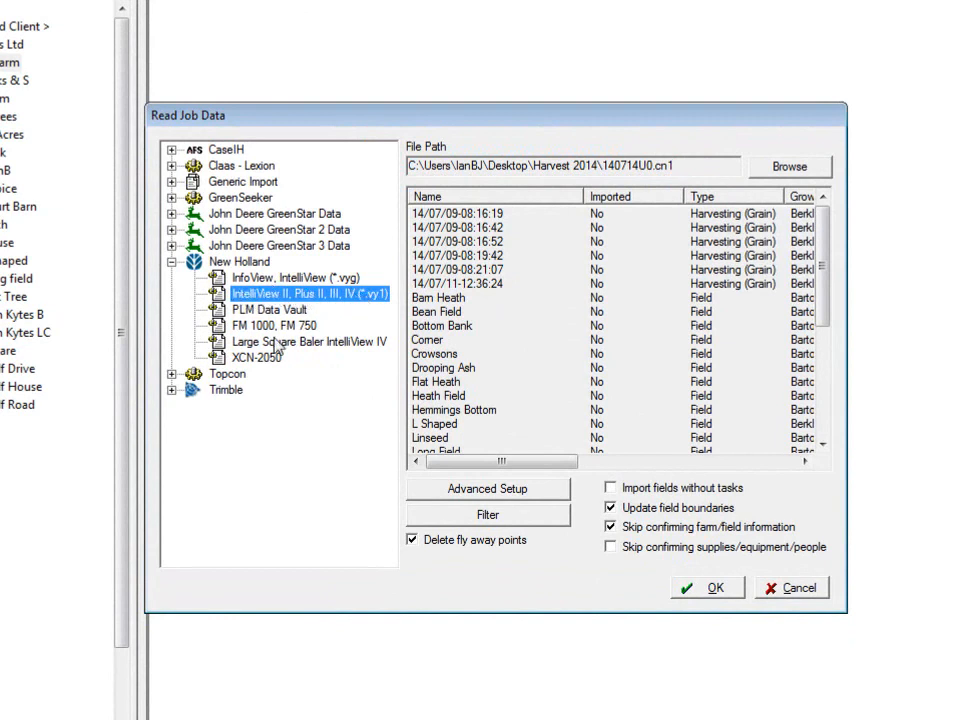
click(793, 168)
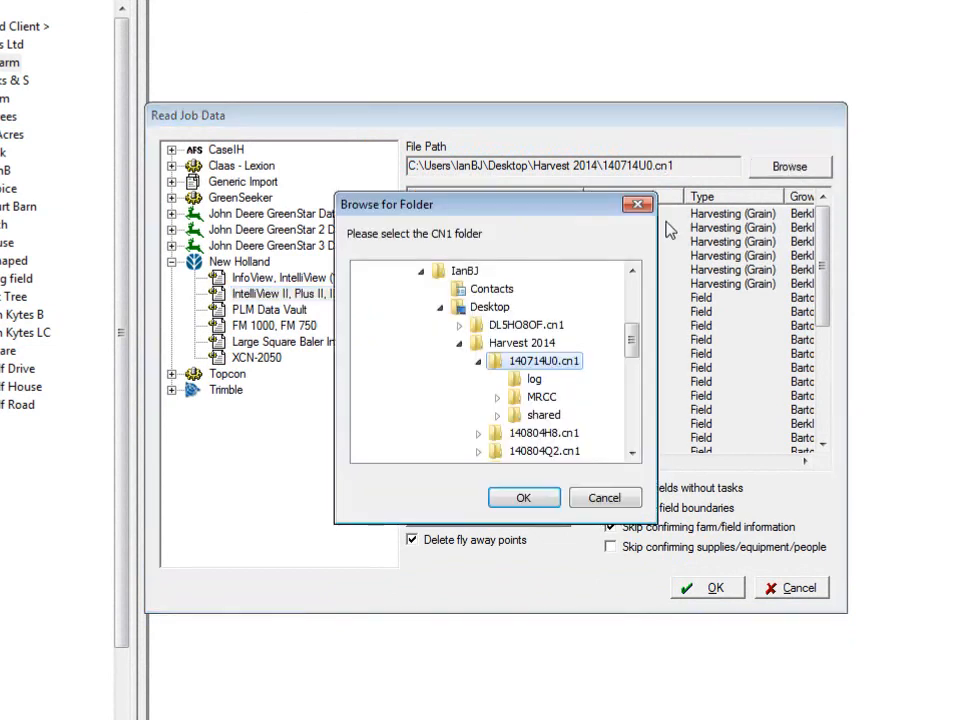
click(479, 361)
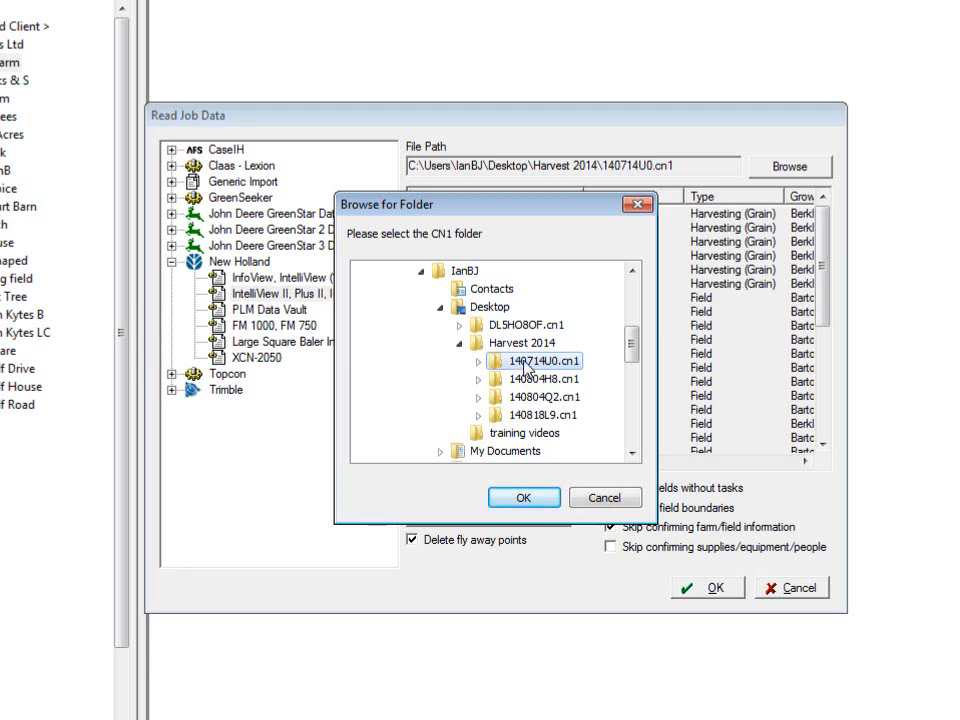
click(523, 498)
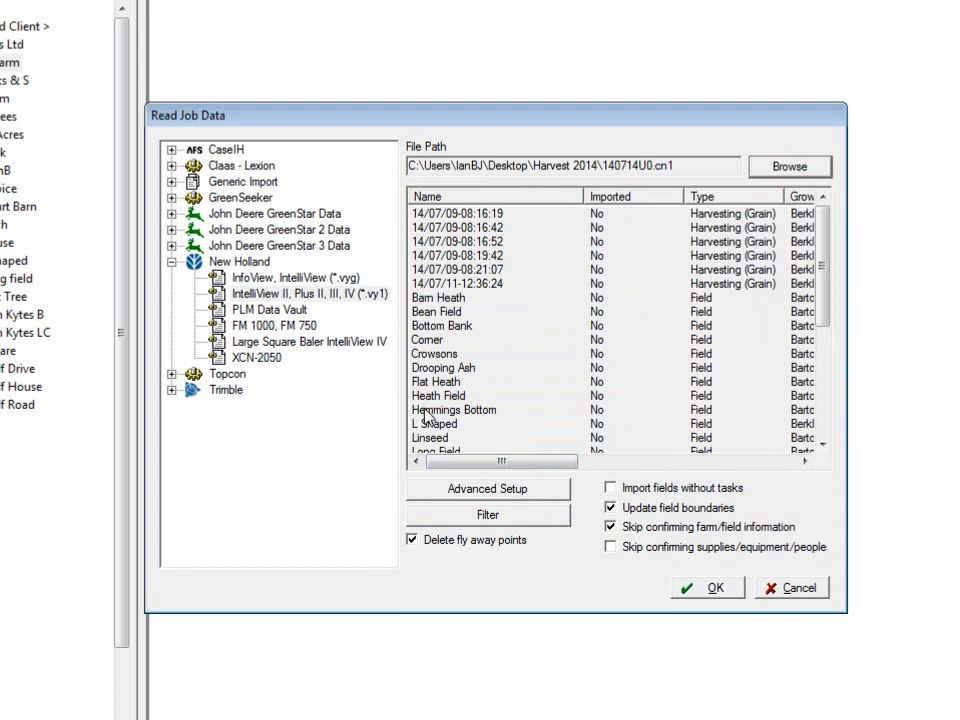
- Turn off skipping of farm/field information confirmation while keeping Update field boundaries enabled
click(612, 510)
click(611, 526)
click(614, 509)
click(611, 508)
- Set the import filter's mass yield limits to a minimum of 50 and a maximum of 15000 kg/ha
click(489, 516)
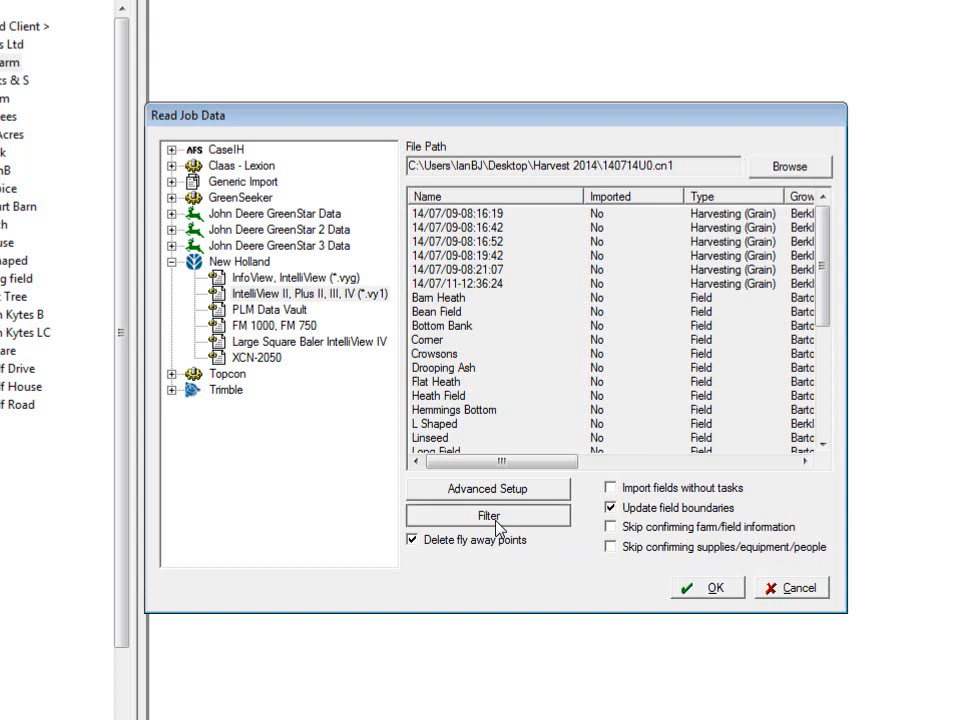
double_click(563, 305)
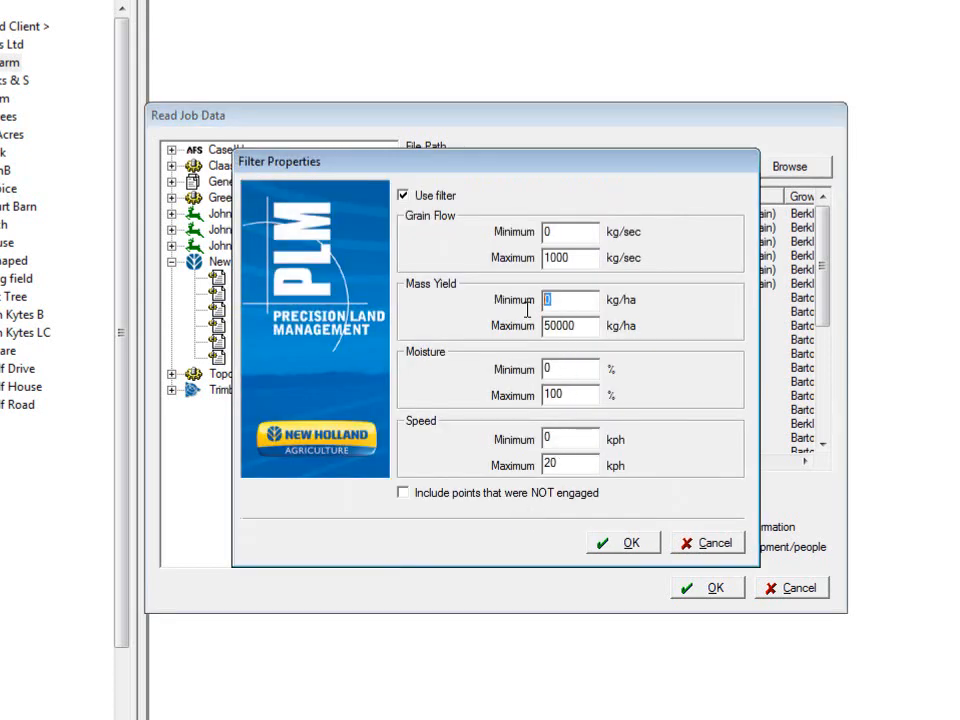
text(50)
drag(550, 326, 535, 333)
key(BackSpace)
text(15)
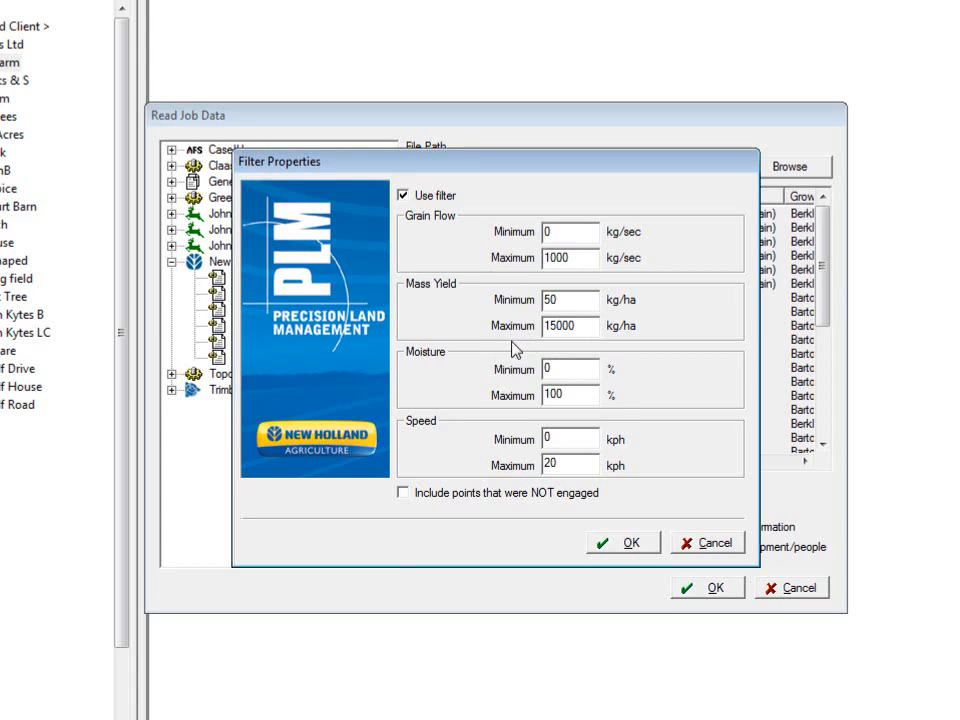
click(606, 549)
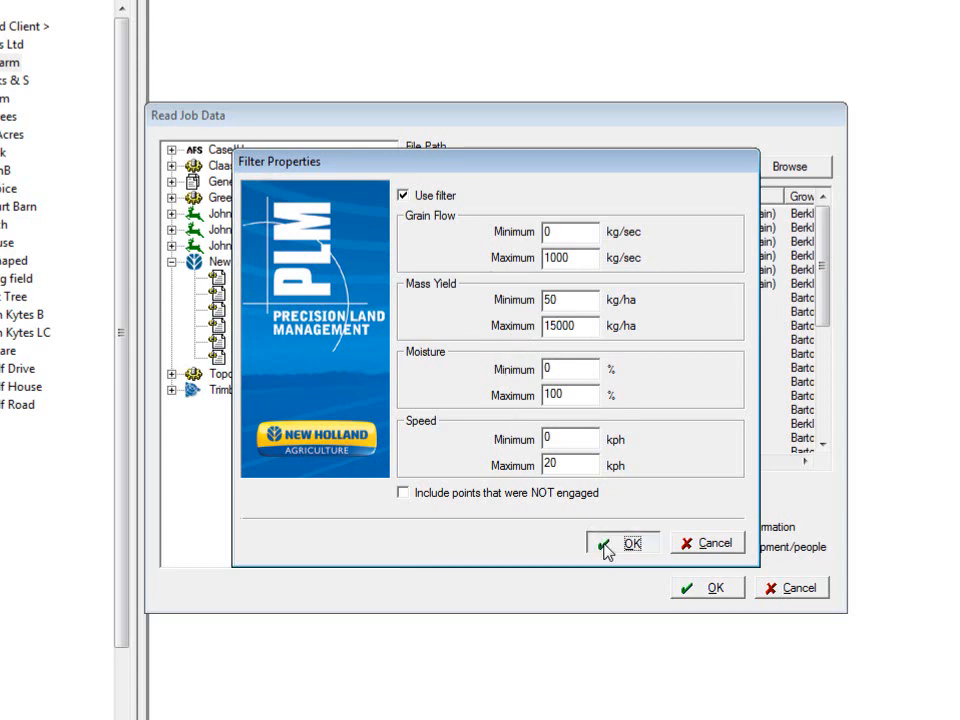
- Start the import and accept the proposed links for job types, commodities, people and equipment
click(695, 590)
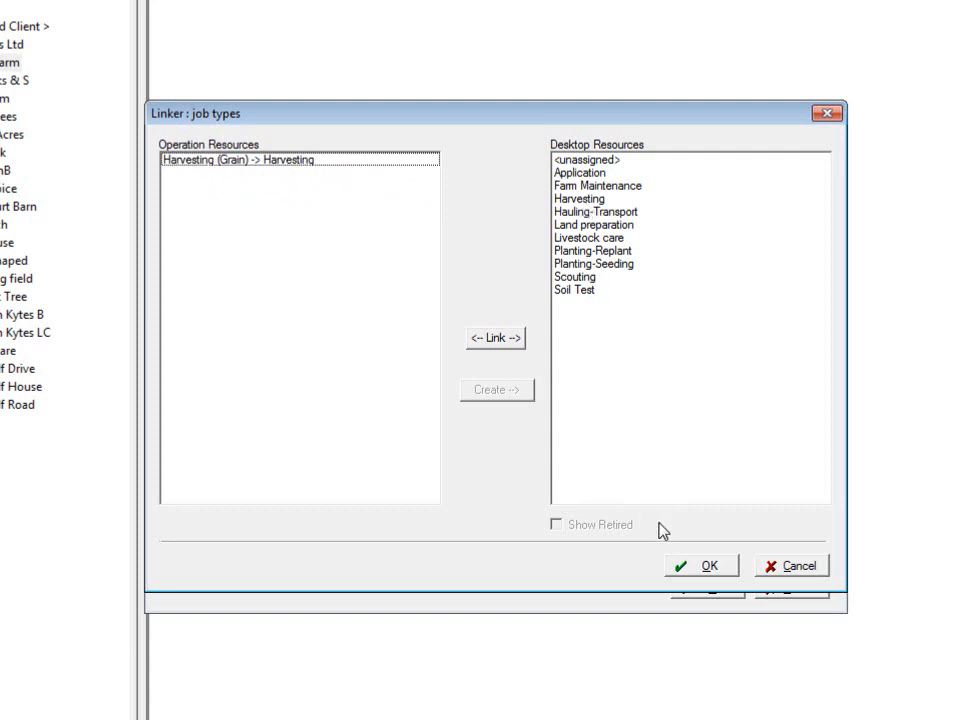
click(689, 568)
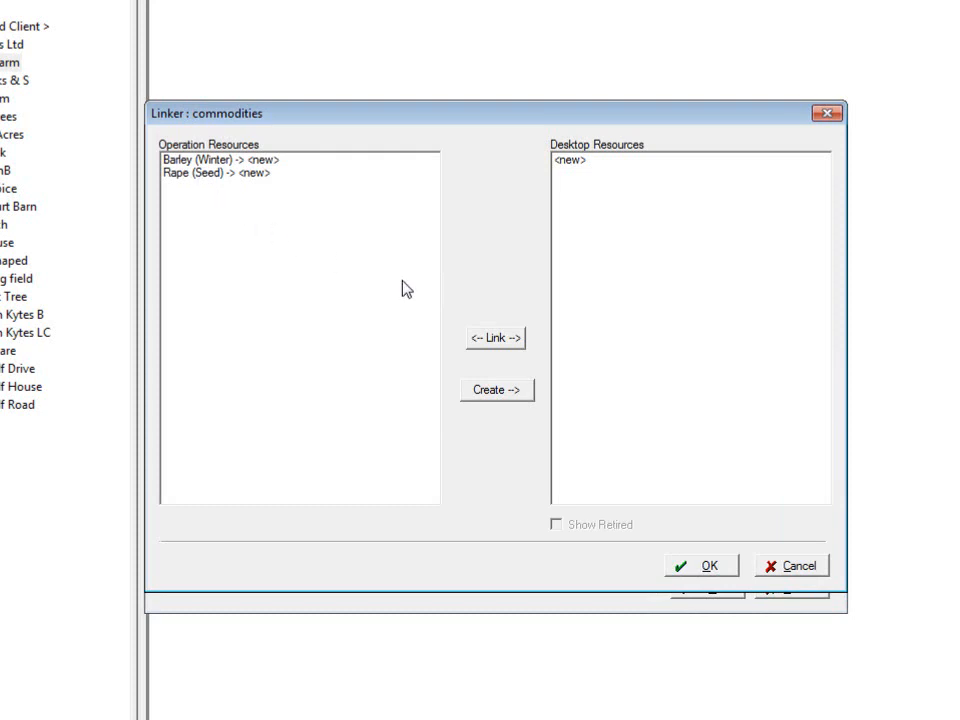
click(686, 577)
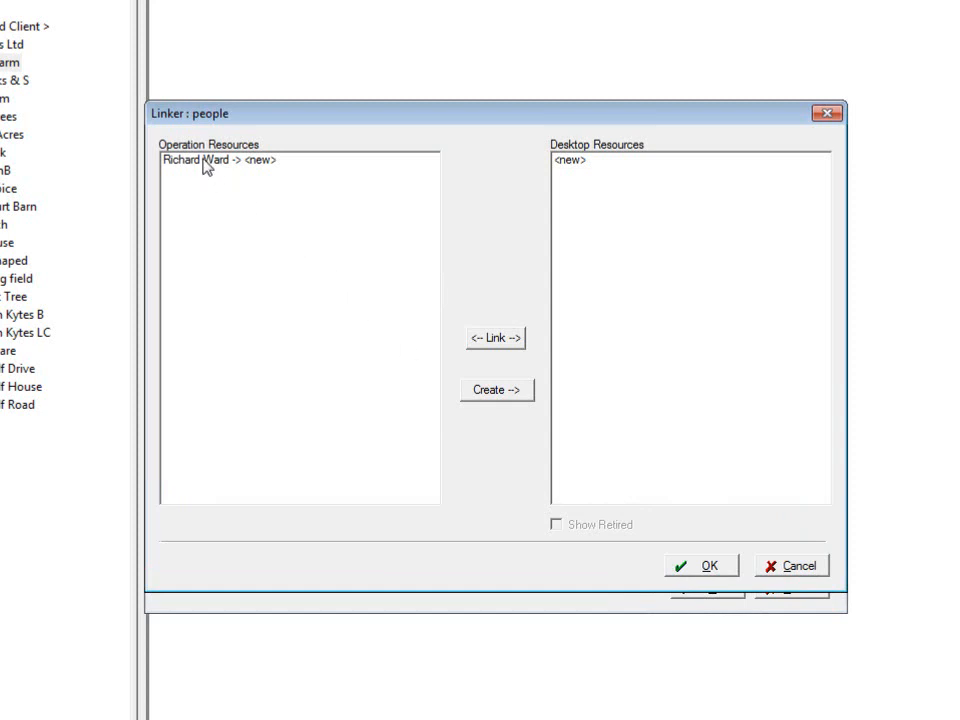
click(700, 566)
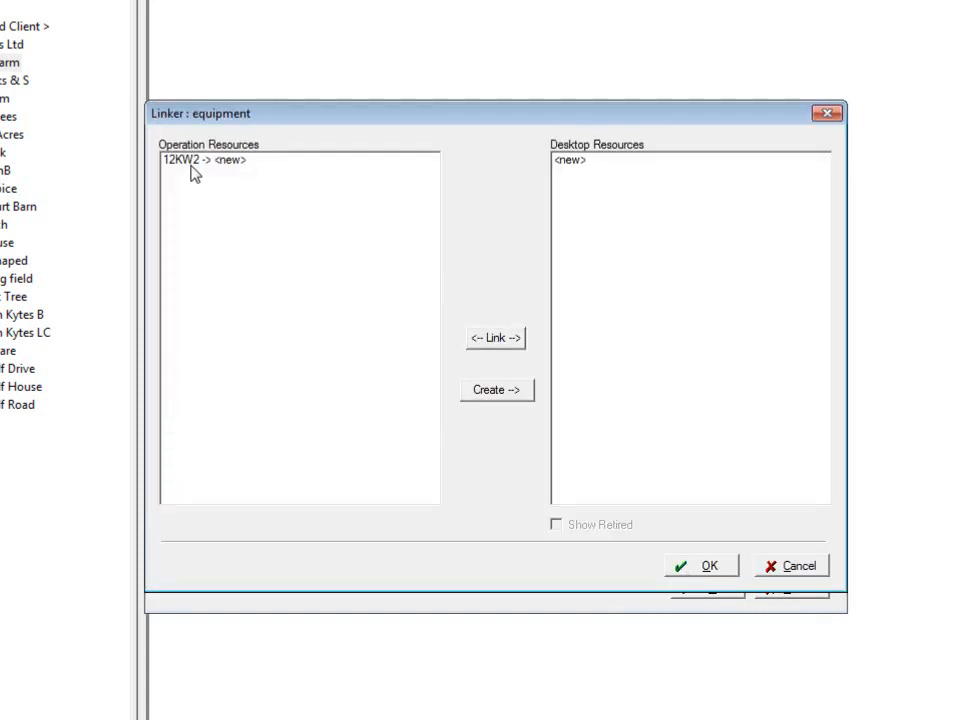
click(692, 564)
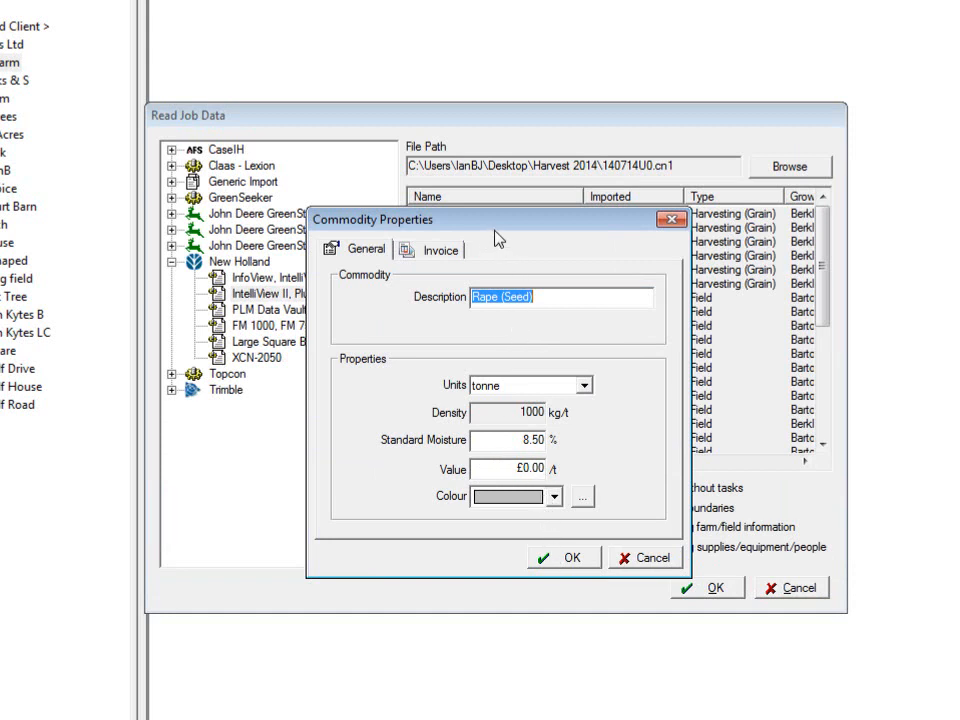
- Accept the properties of the new commodities Rape (Seed) and Barley (Winter) and of the new operator
drag(492, 232, 340, 220)
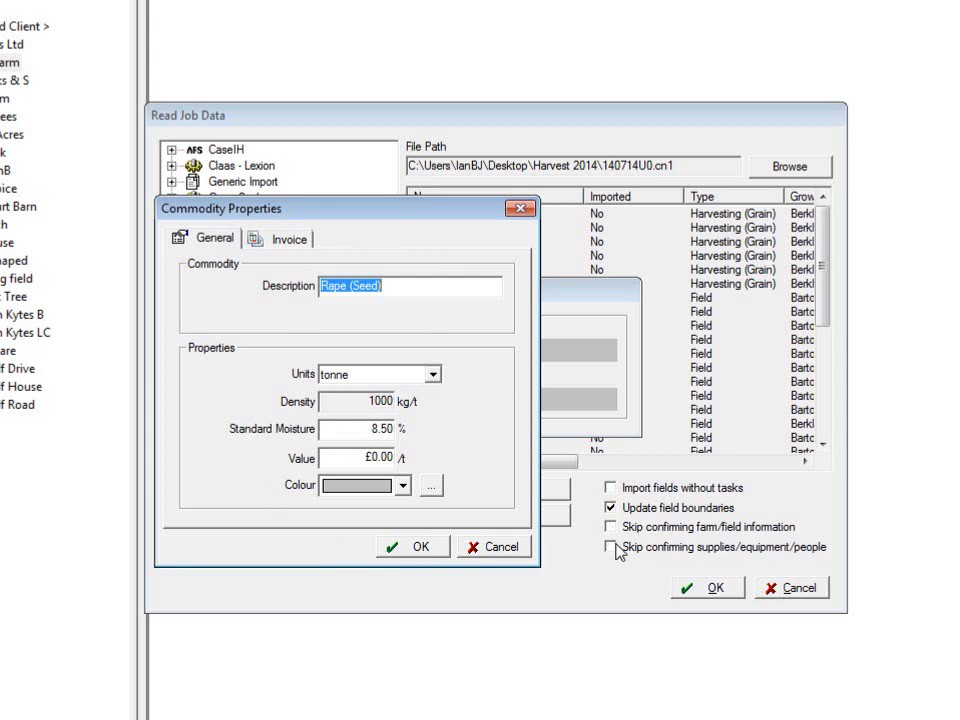
click(426, 556)
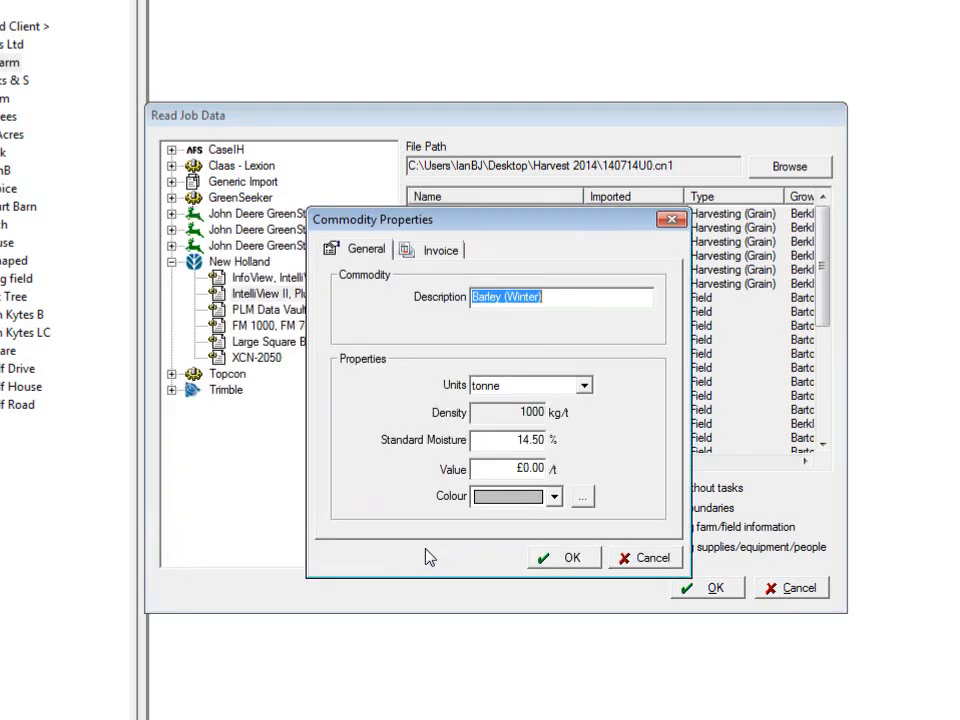
click(562, 562)
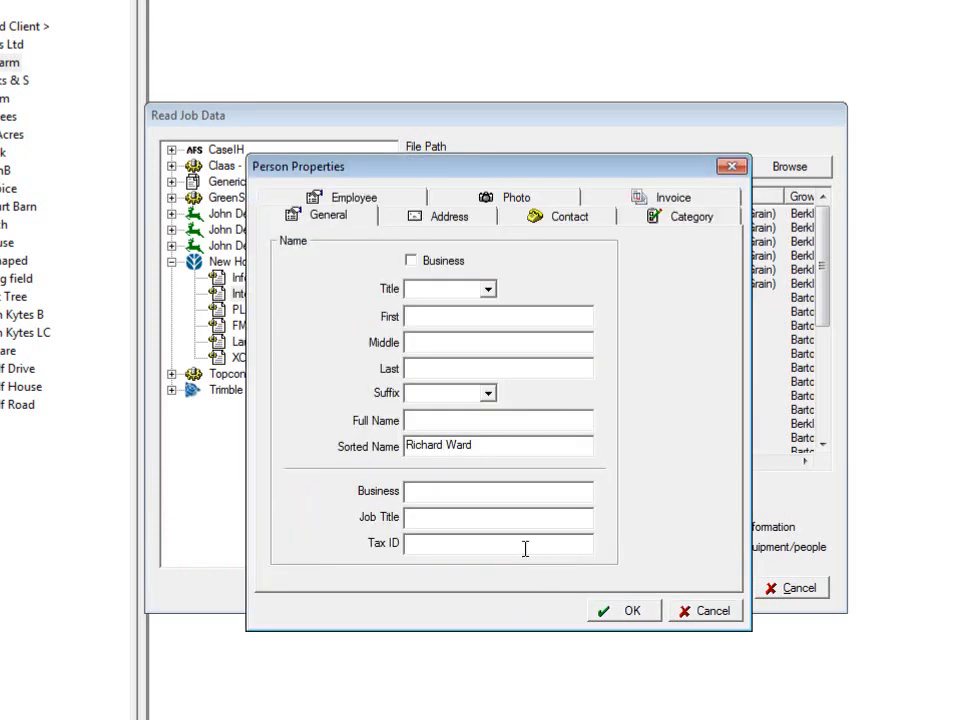
click(632, 611)
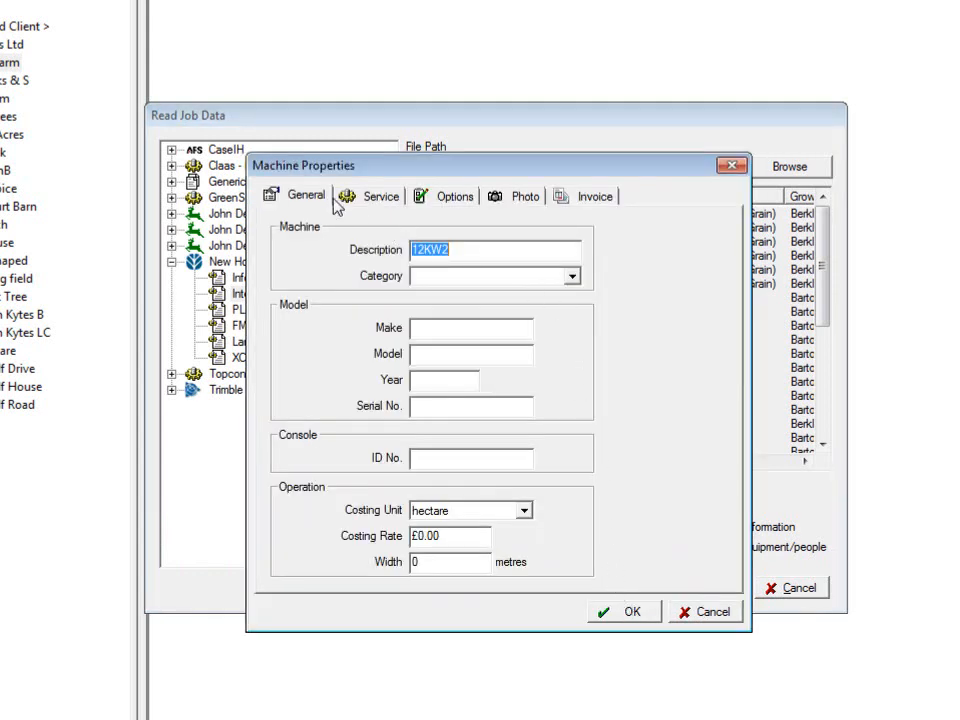
- Assign the new machine 12KW2 to the Harvesting category and save its properties
click(572, 280)
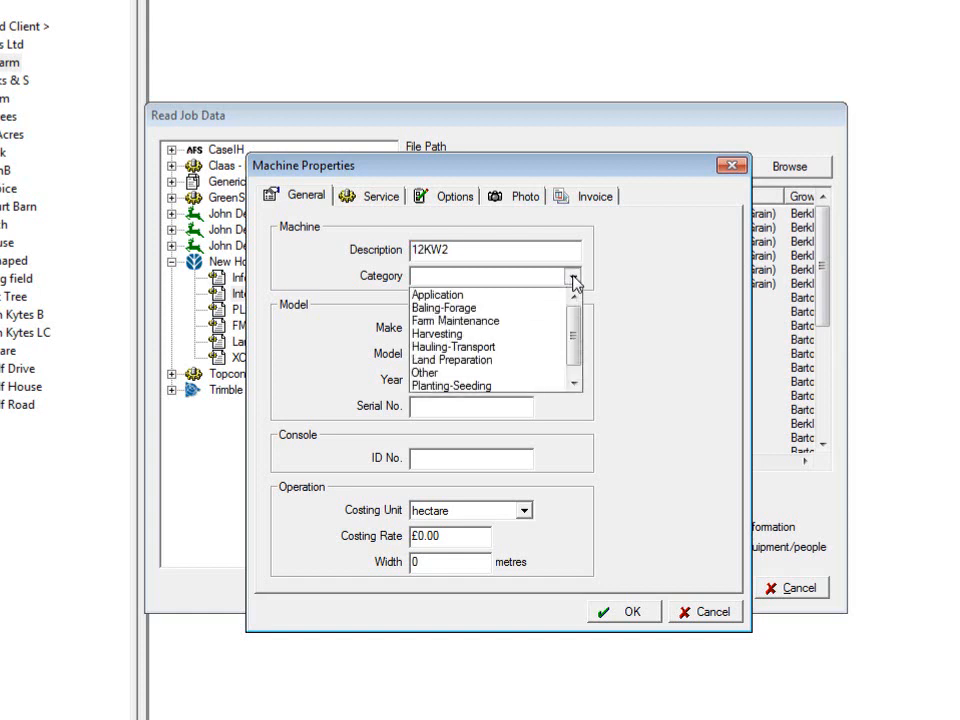
click(441, 338)
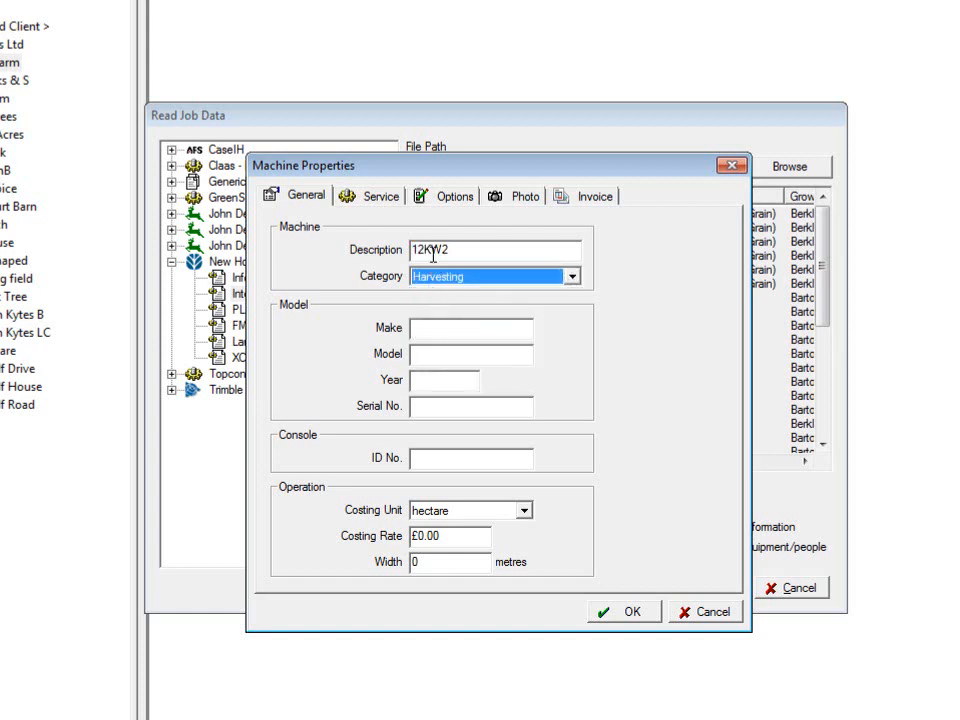
click(573, 278)
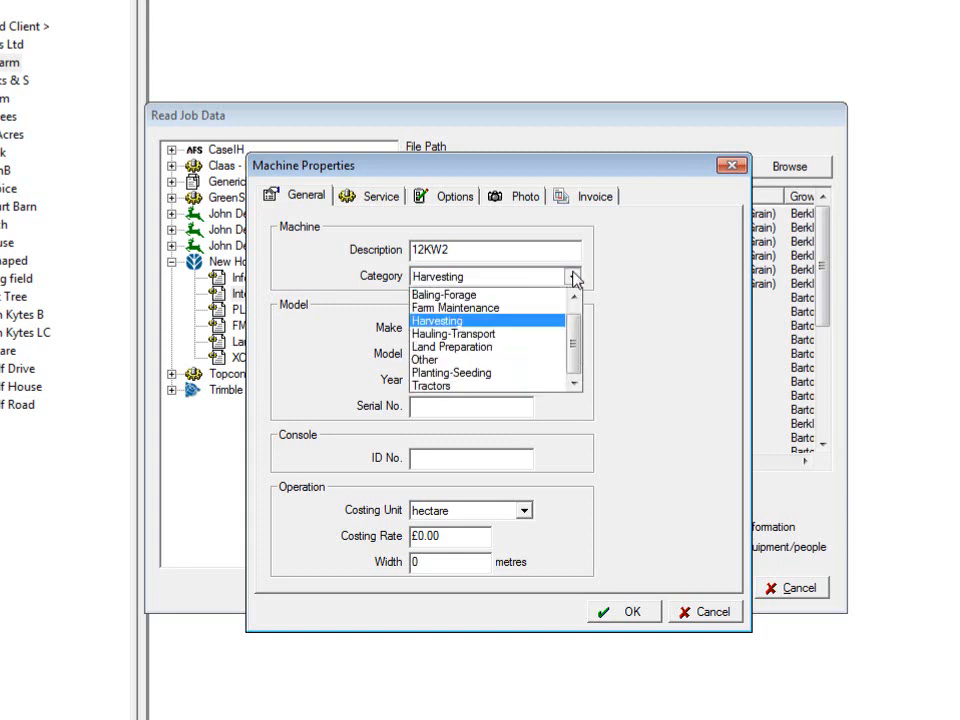
click(440, 322)
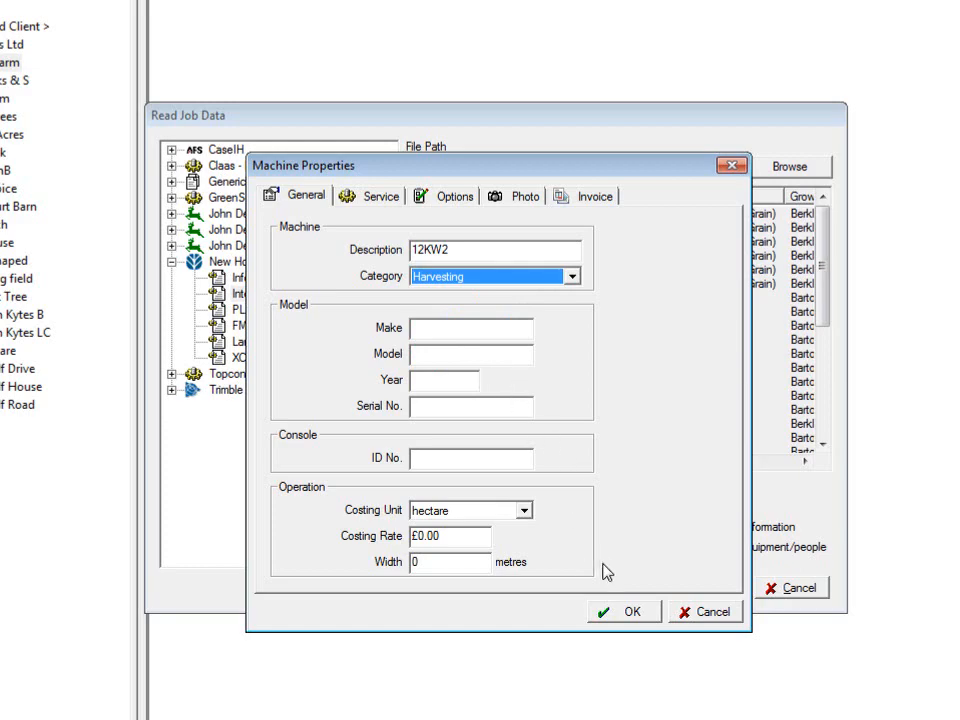
click(618, 614)
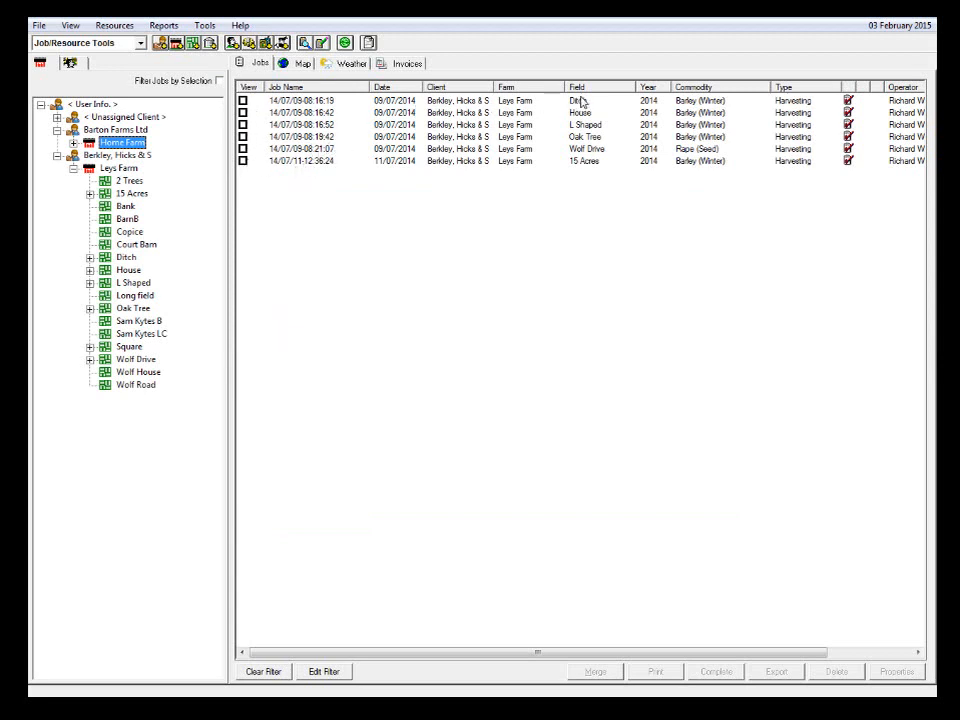
- Look at the 2014 Barley (Winter) entries under the Oak Tree field, then collapse the field again
click(90, 310)
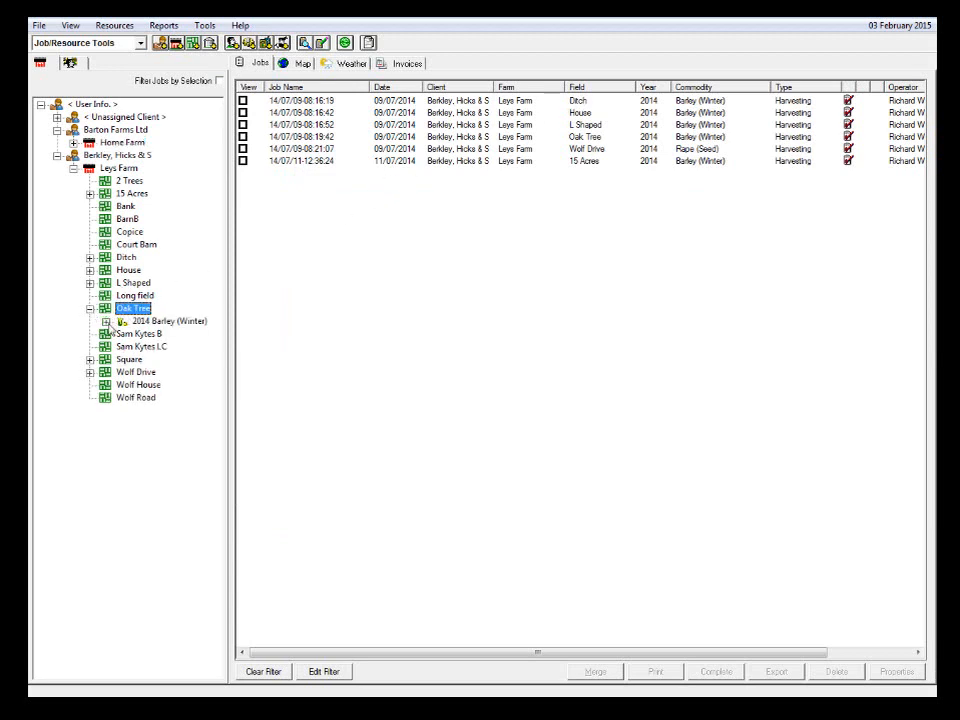
click(106, 321)
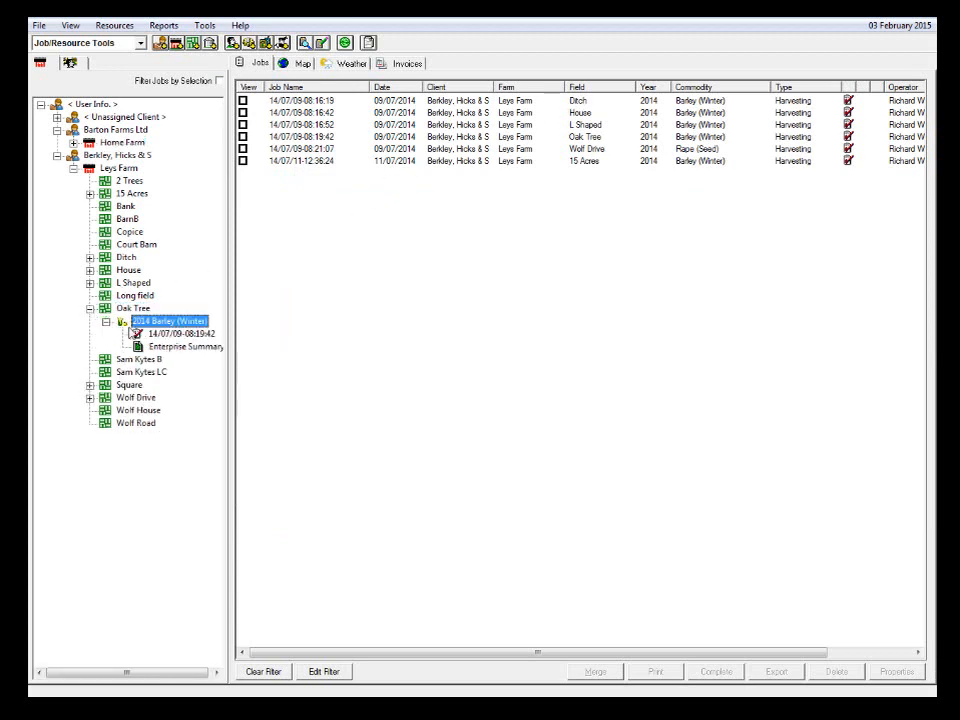
click(90, 309)
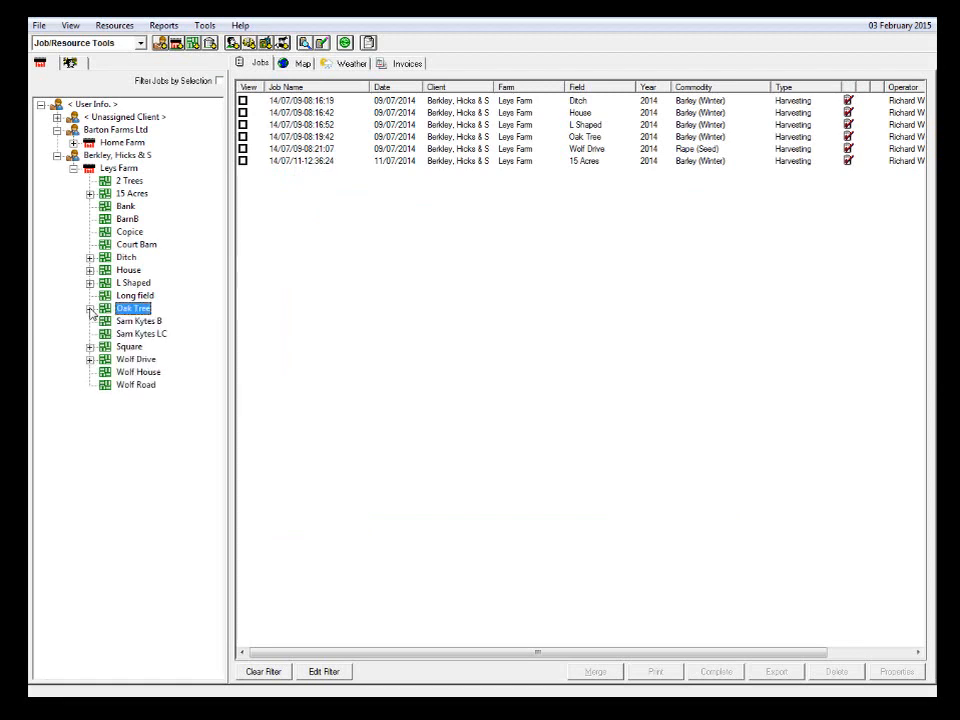